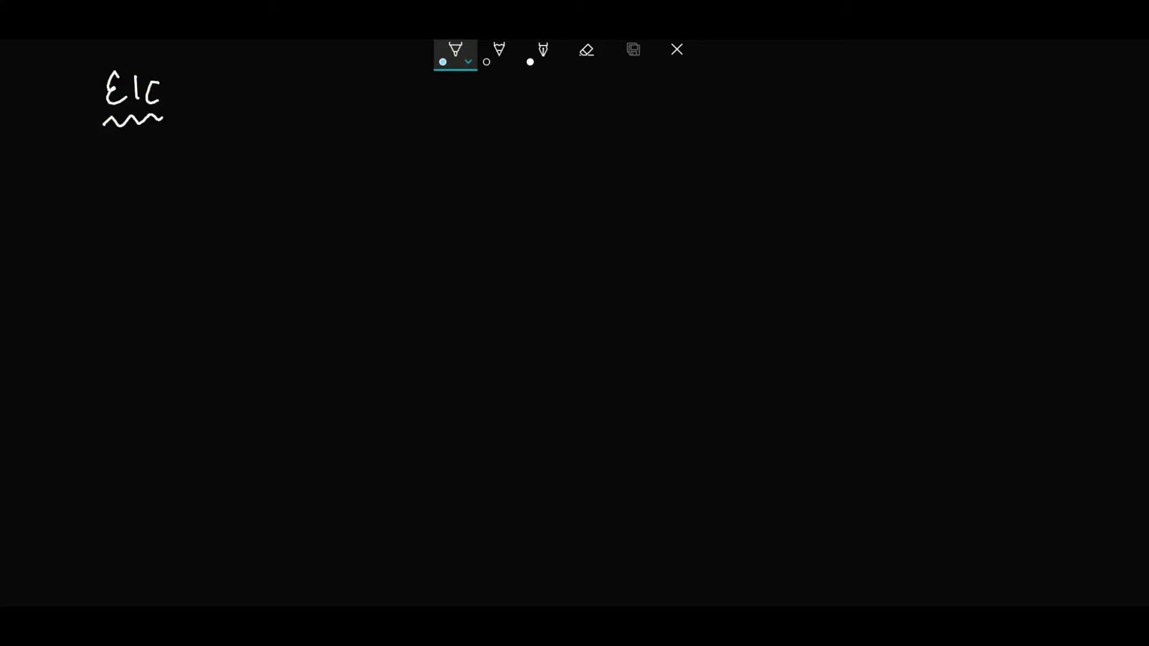
Step: Handwrite 'Q// Why were European traders attracted towards India in the 16th & 17th century?/7' beside EIC
mouse_move(225, 136)
left_mouse_down()
mouse_move(212, 154)
mouse_move(260, 144)
left_mouse_up()
mouse_move(266, 135)
left_mouse_down()
mouse_move(296, 171)
mouse_move(367, 148)
mouse_move(496, 153)
mouse_move(655, 135)
mouse_move(1100, 144)
left_mouse_up()
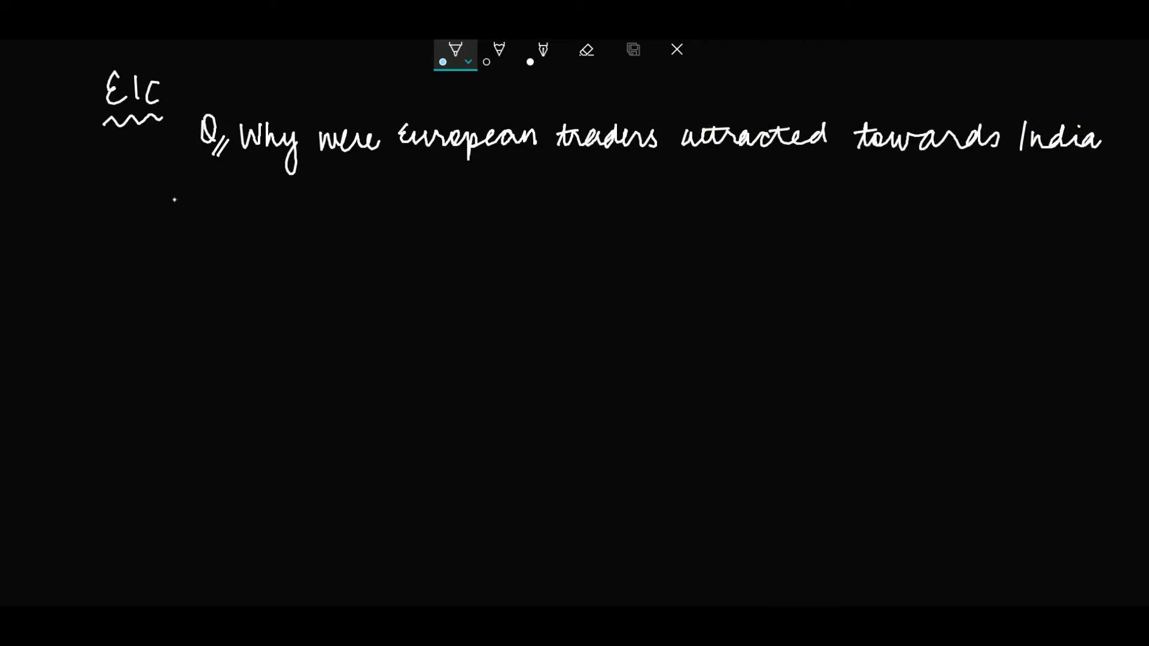
left_click_drag(253, 193, 482, 199)
mouse_move(500, 177)
left_mouse_down()
mouse_move(529, 205)
mouse_move(719, 193)
left_mouse_up()
left_click_drag(718, 185, 753, 220)
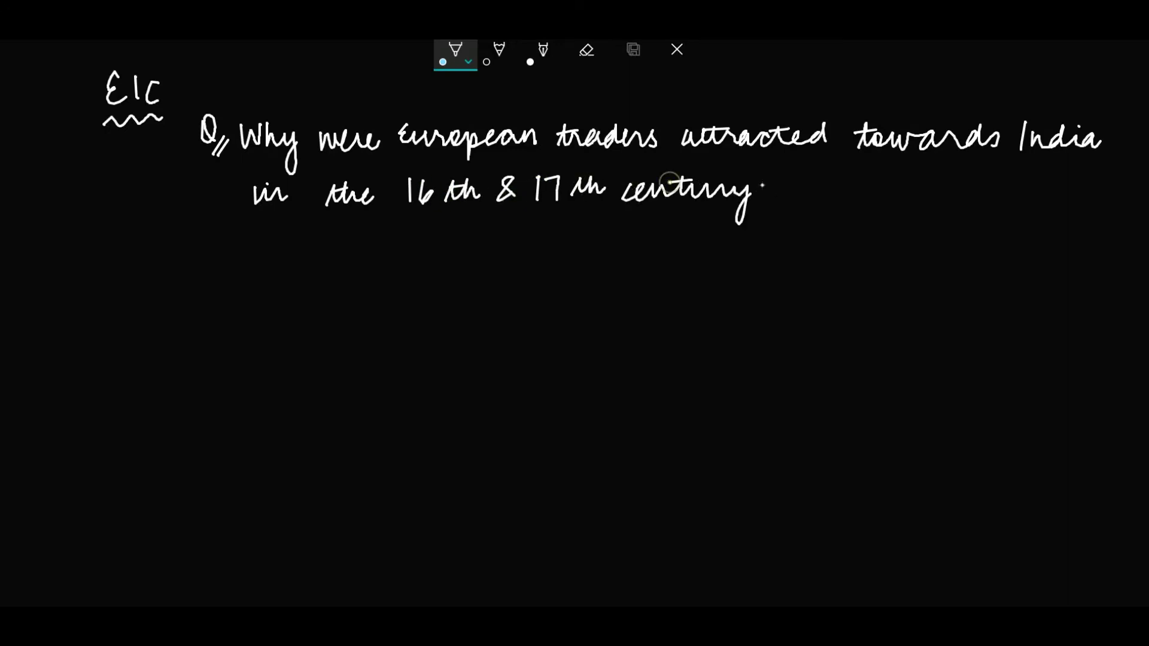
left_click_drag(754, 175, 768, 199)
mouse_move(788, 178)
left_mouse_down()
mouse_move(803, 204)
mouse_move(774, 221)
left_mouse_up()
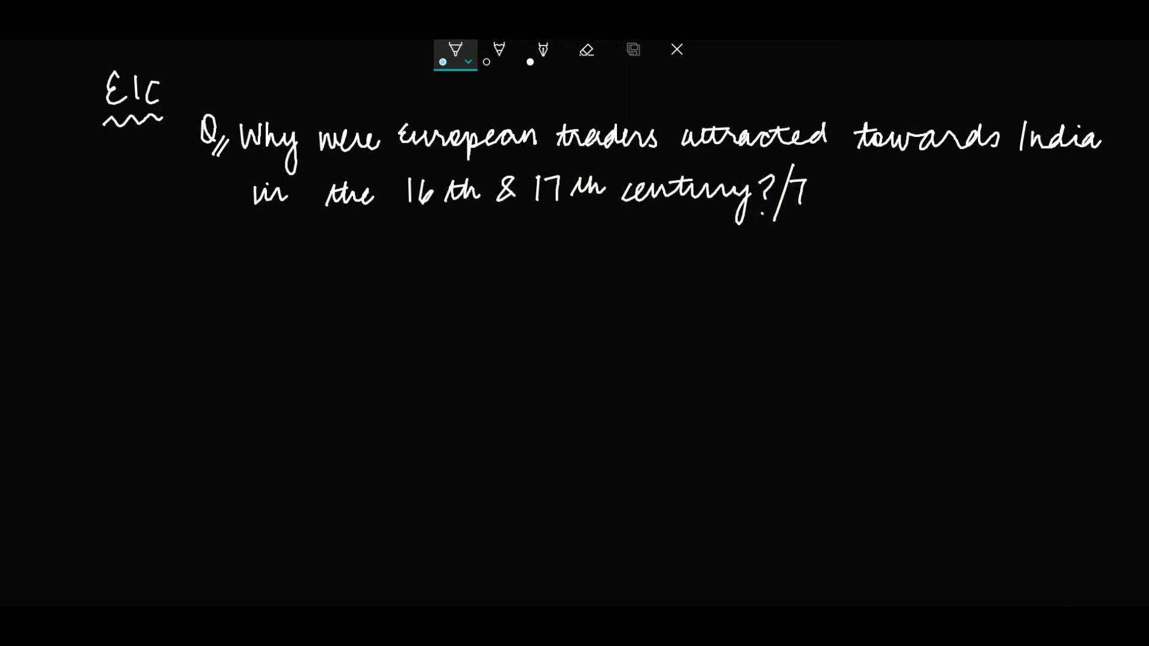